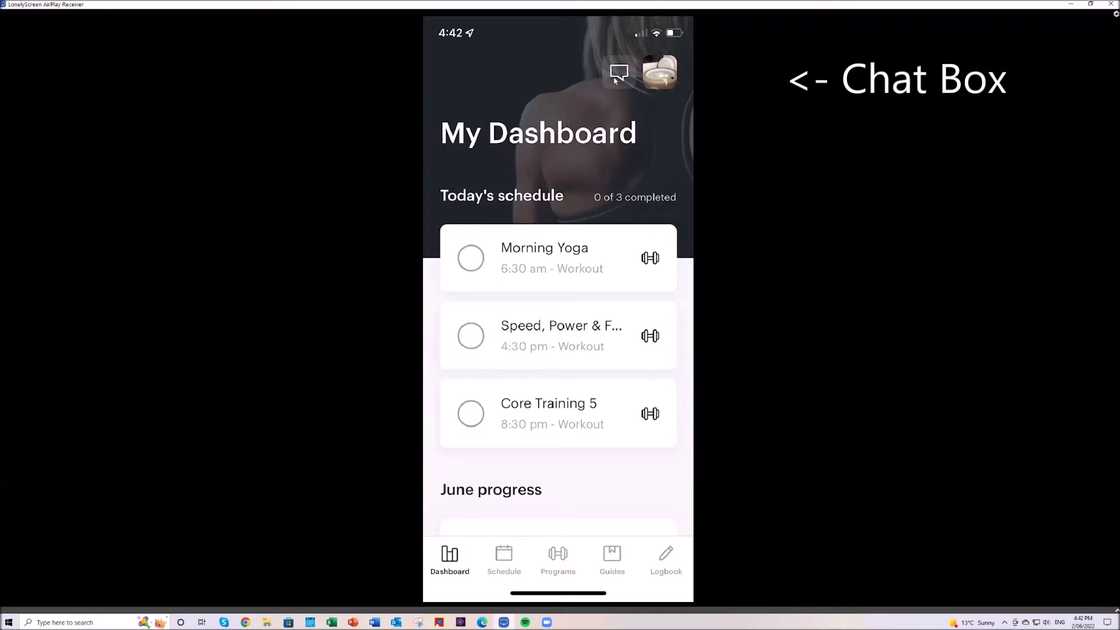
Search the Messages conversations for 'Hello', which finds no matches.
click(616, 76)
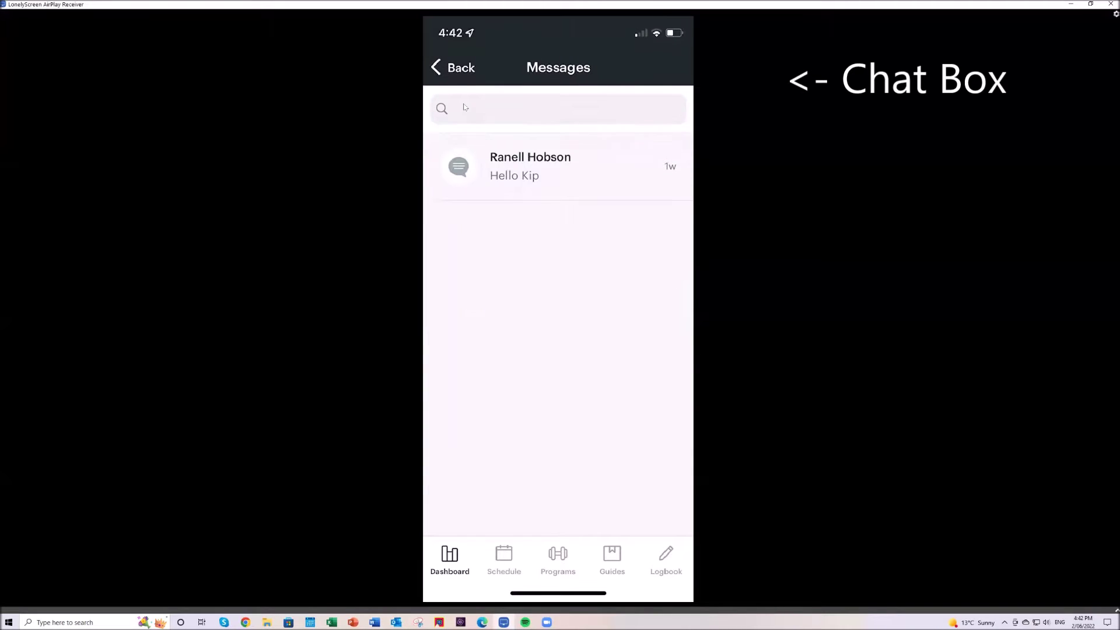
click(465, 108)
text(Hu)
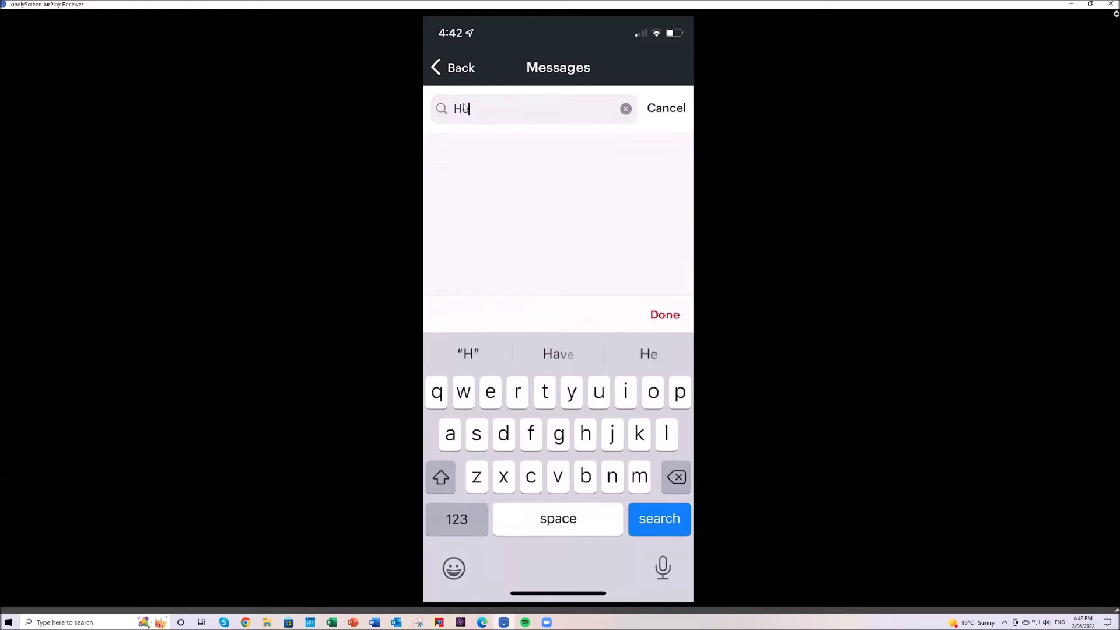
text(llo)
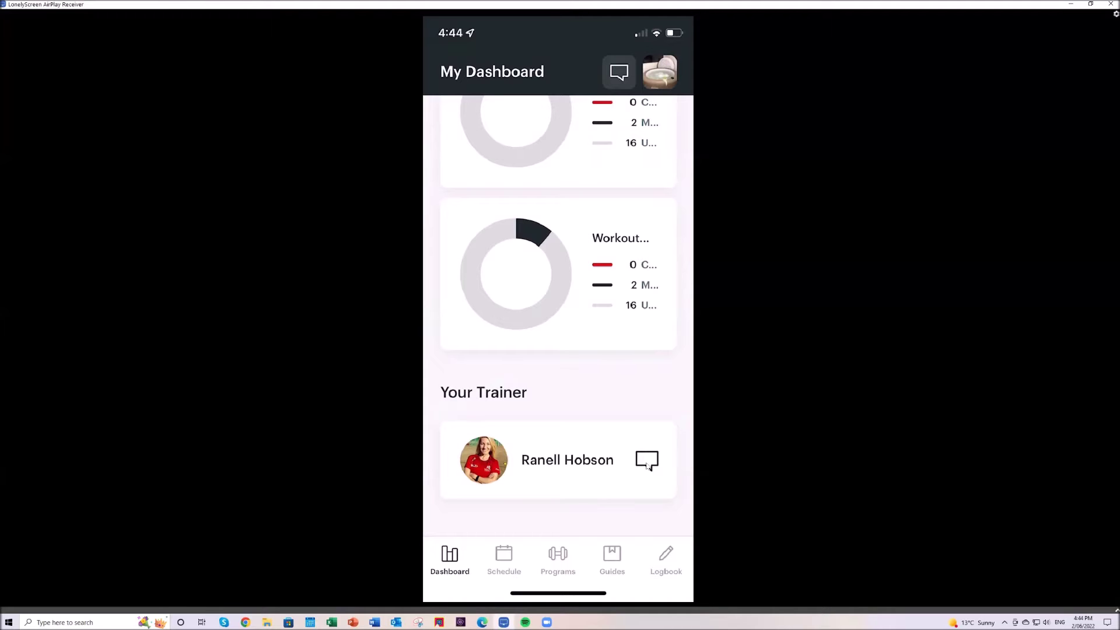
click(504, 560)
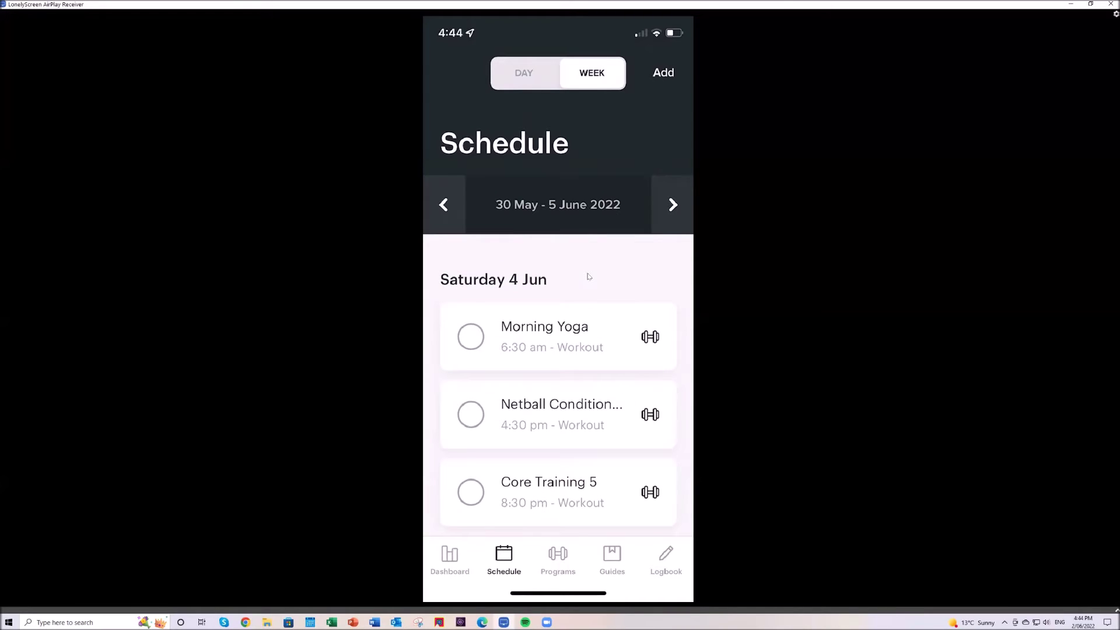
Switch the schedule to day view and step from Saturday 4 to Sunday 5 June.
click(531, 77)
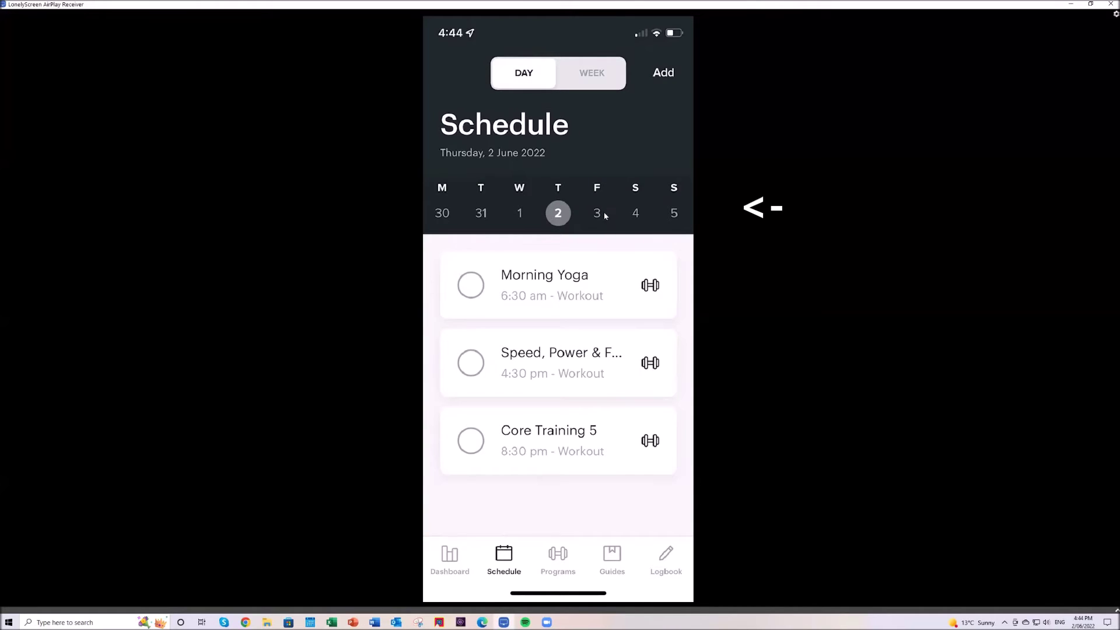
click(637, 215)
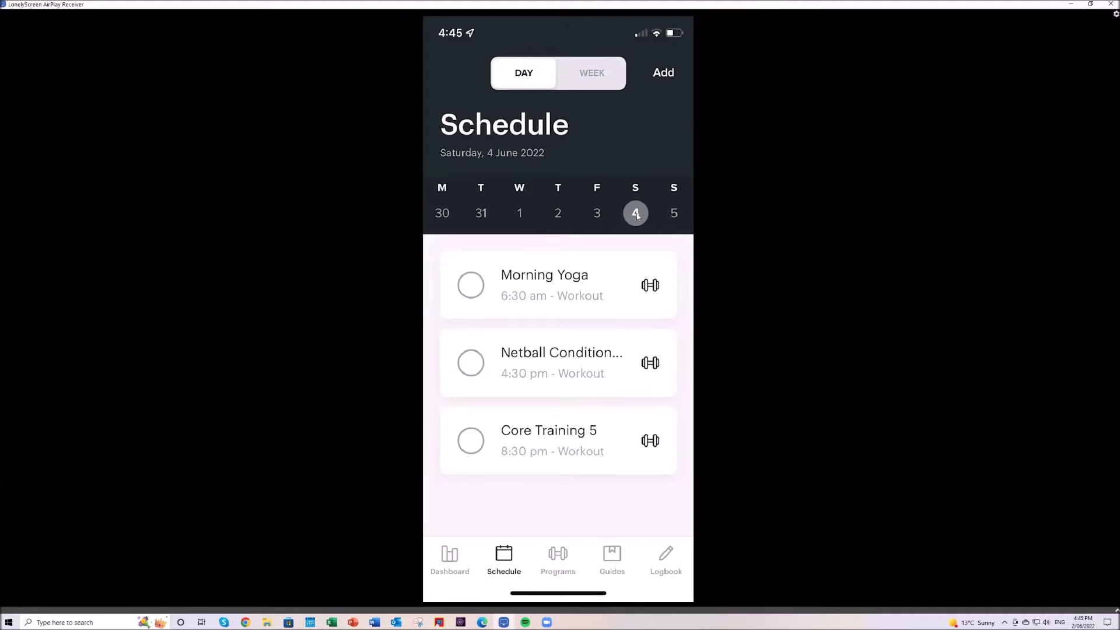
click(675, 214)
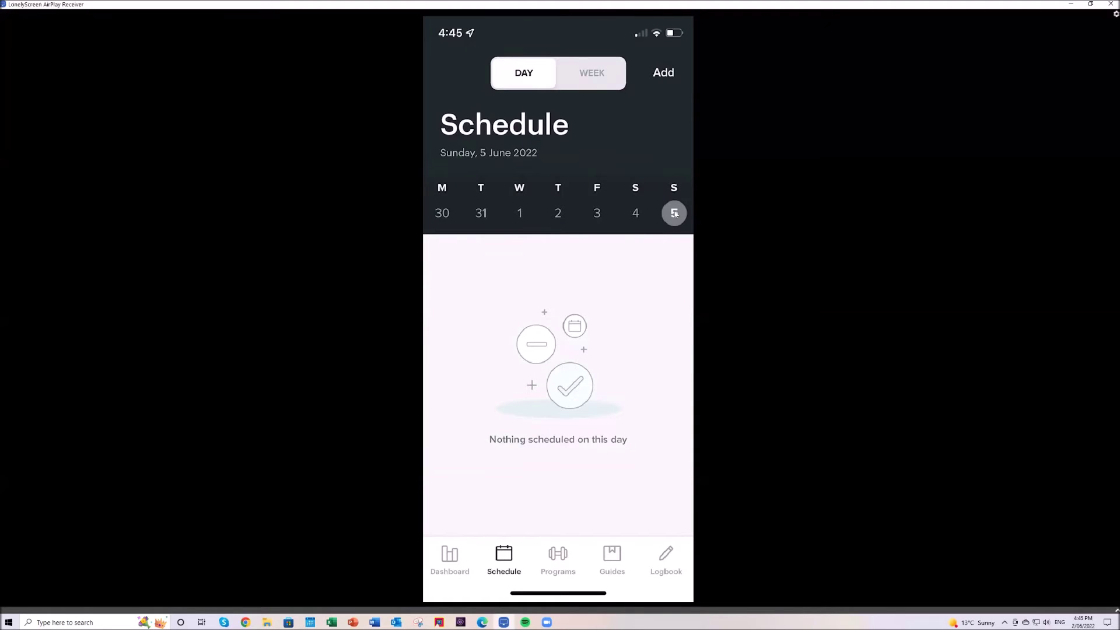
Show the training programs list and view the Med Ball 2 program.
click(558, 558)
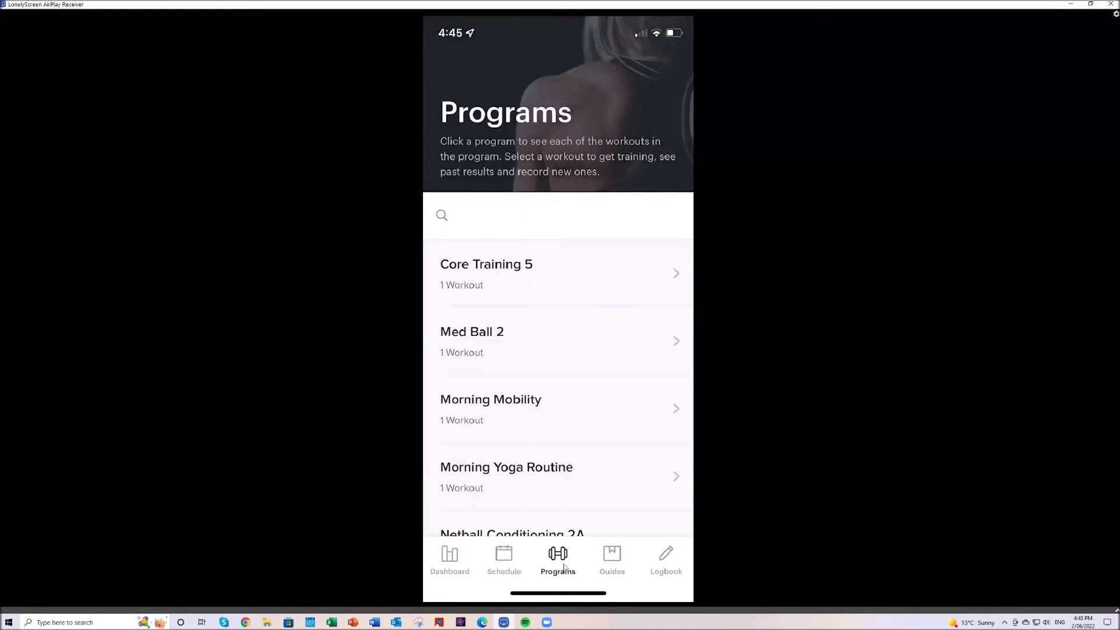
click(552, 341)
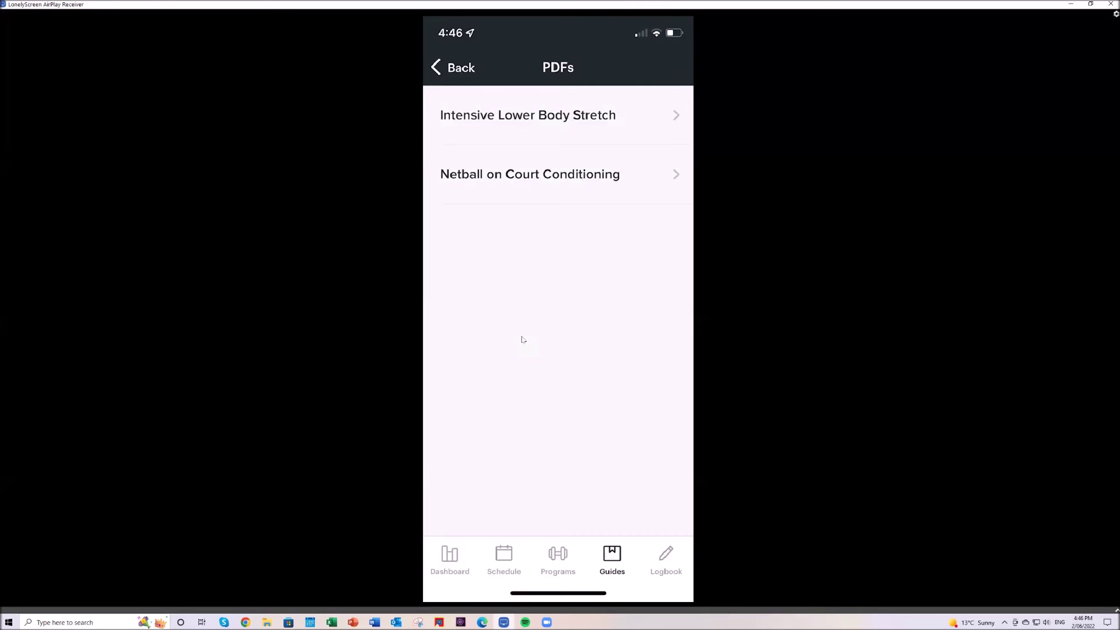
Open the Intensive Lower Body Stretch guide.
click(577, 114)
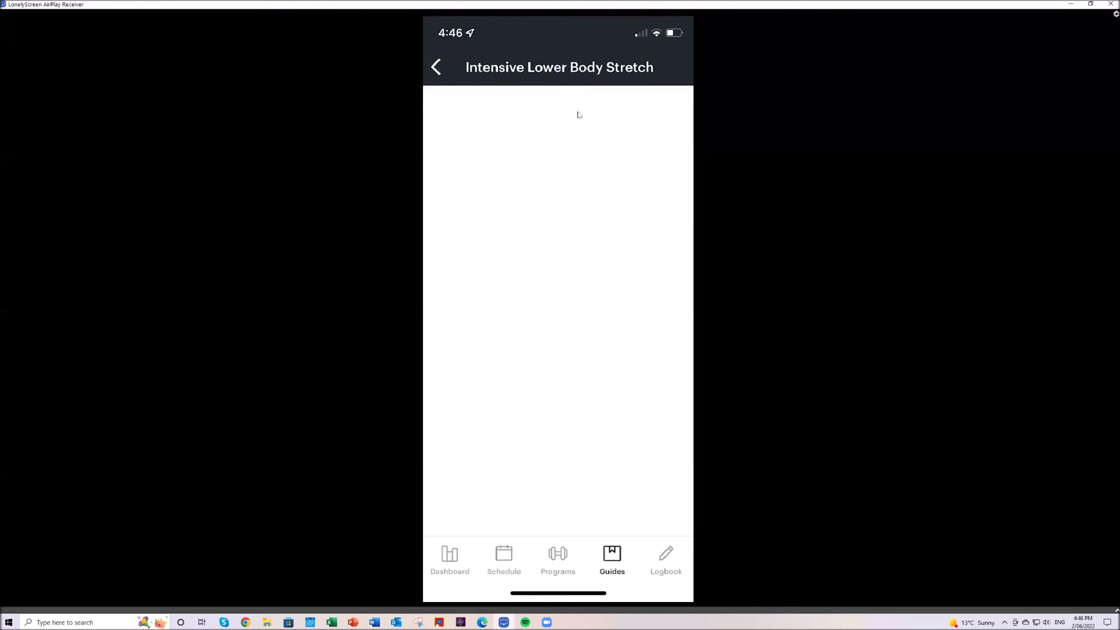